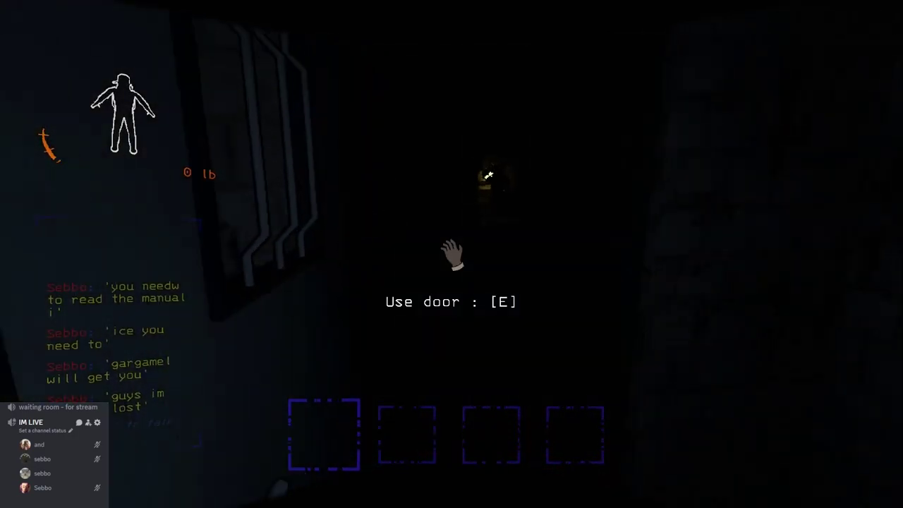
# - Pass through the dark doorway and follow the crew into the facility
pyautogui.press('e')
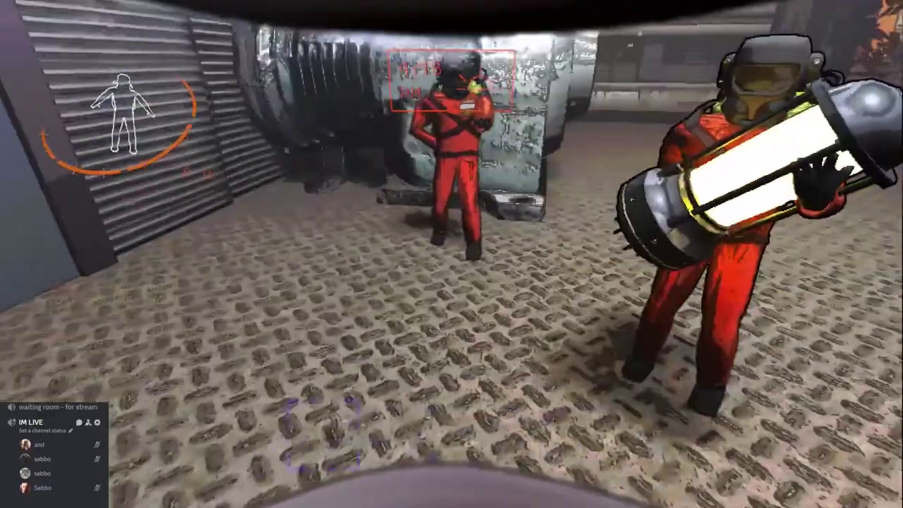
pyautogui.press('e')
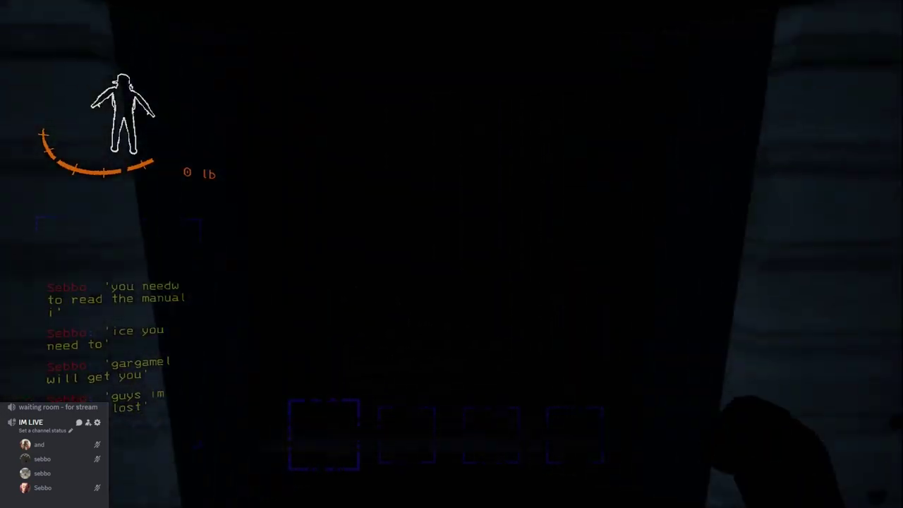
# - Step out of the facility and pick up the big bolt scrap from the floor
pyautogui.press('e')
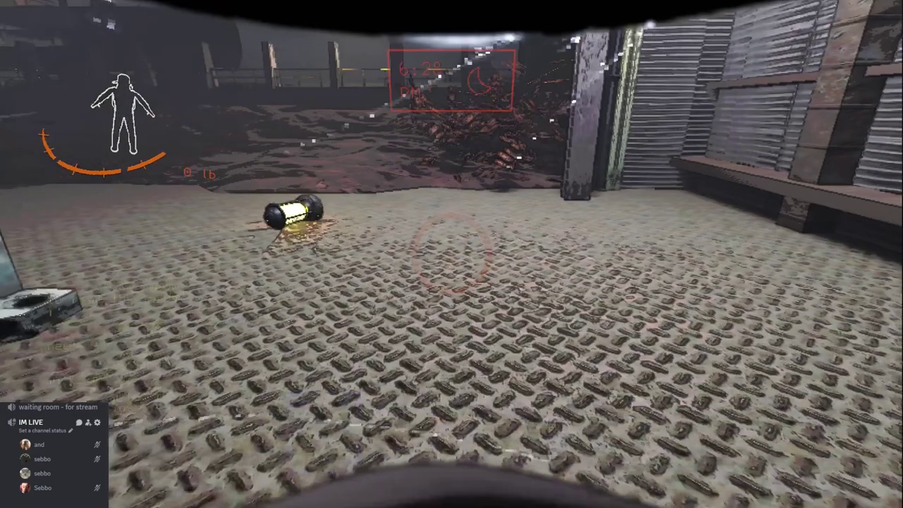
pyautogui.press('e')
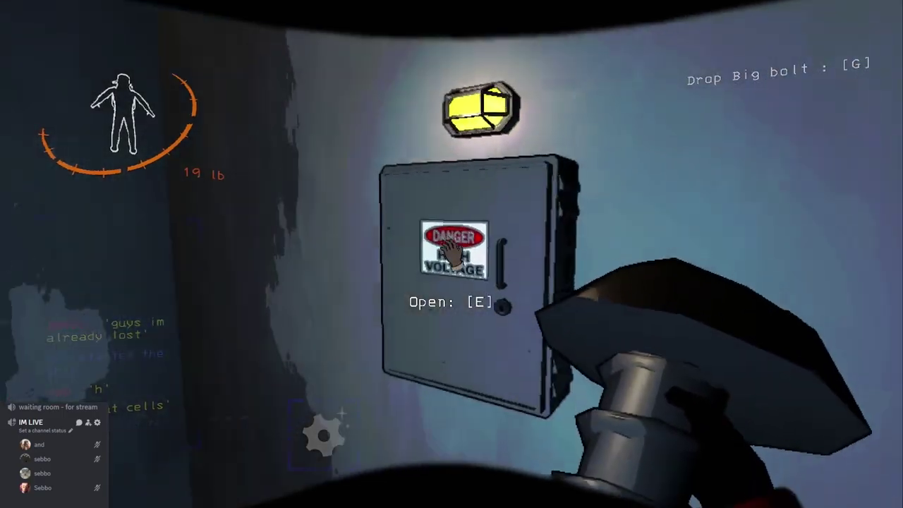
# - Flip the switches in the high-voltage breaker box, then open the catwalk door
pyautogui.press('e')
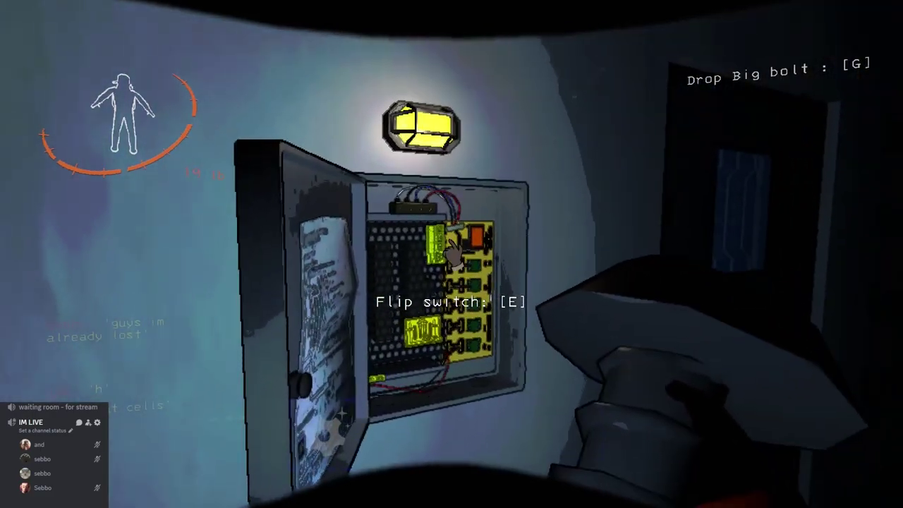
pyautogui.press('e')
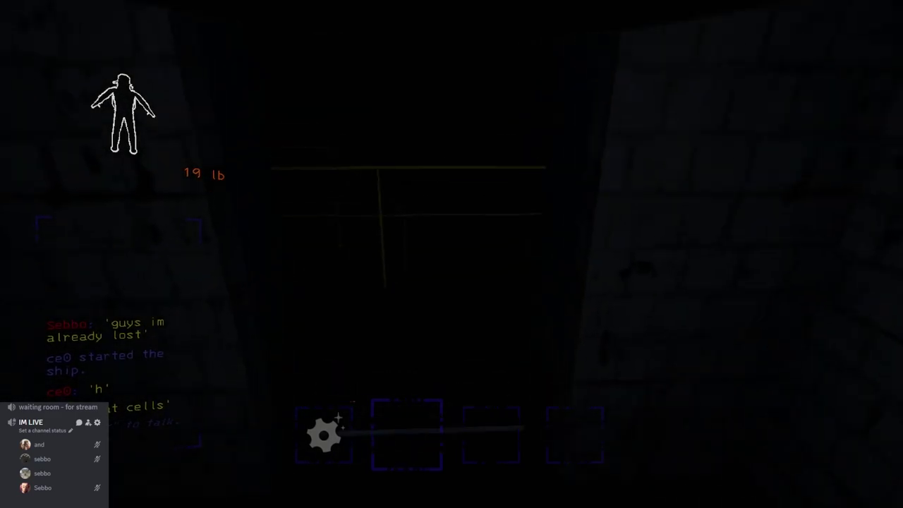
pyautogui.press('e')
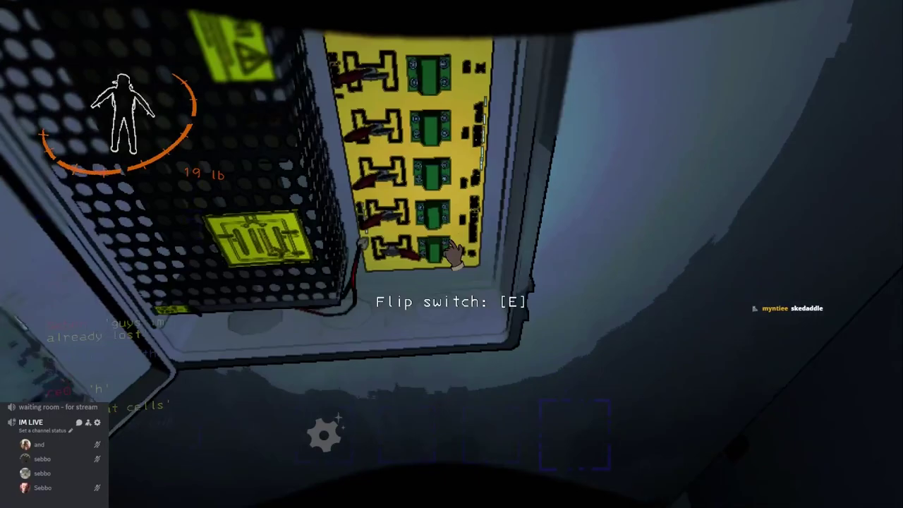
pyautogui.press('e')
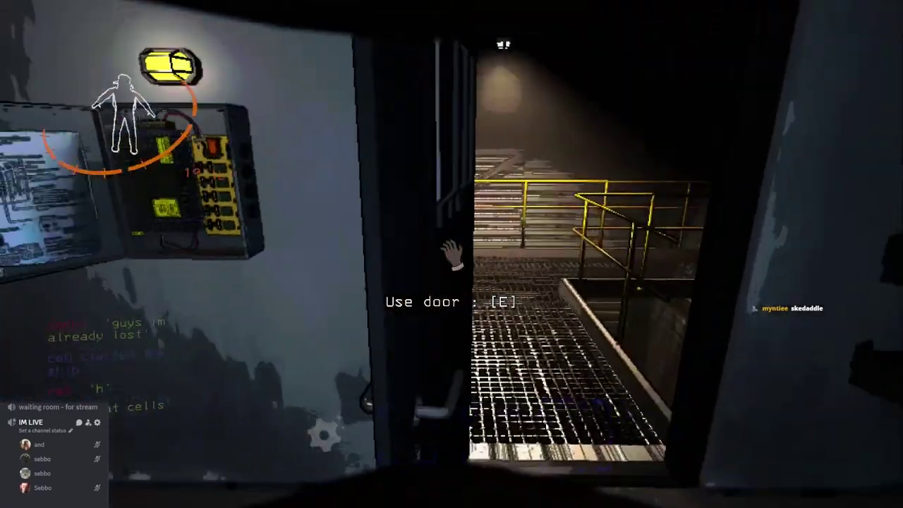
# - Walk out along the catwalk and through the next door
pyautogui.press('w')
pyautogui.press('w')
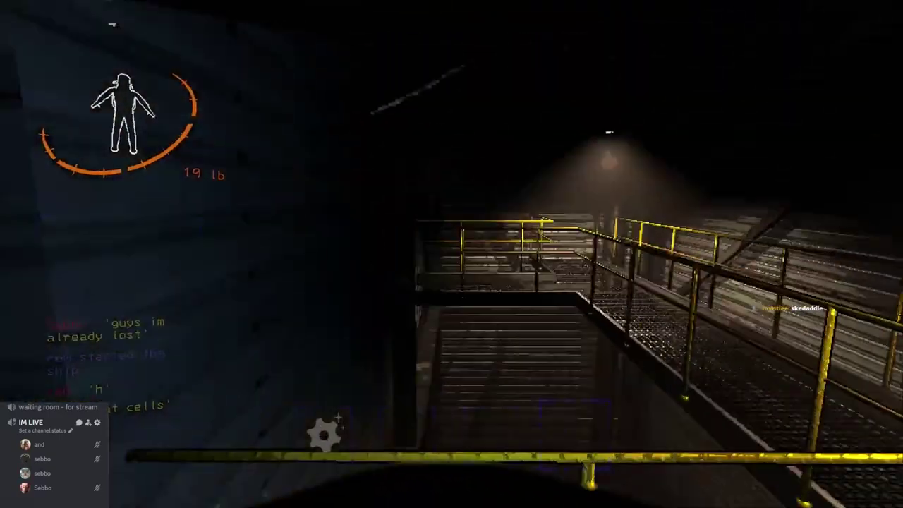
pyautogui.press('w')
pyautogui.press('e')
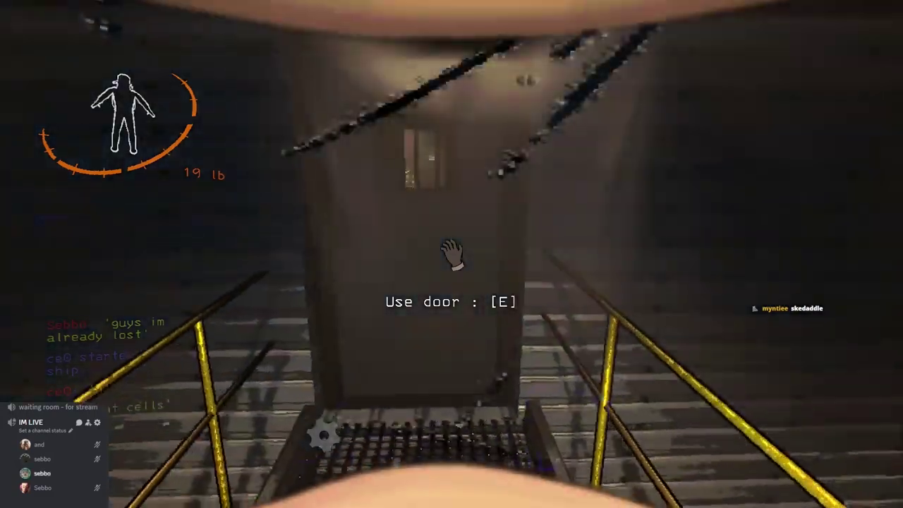
pyautogui.press('w')
pyautogui.press('w')
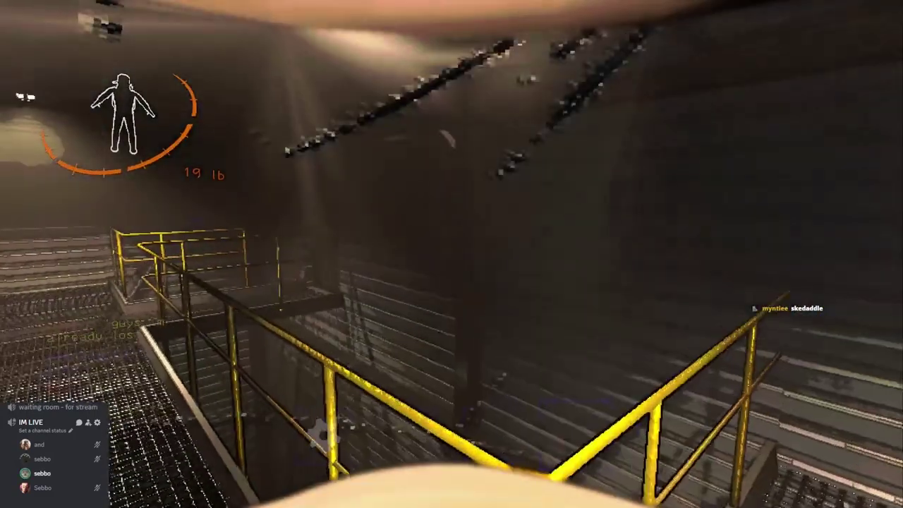
pyautogui.press('w')
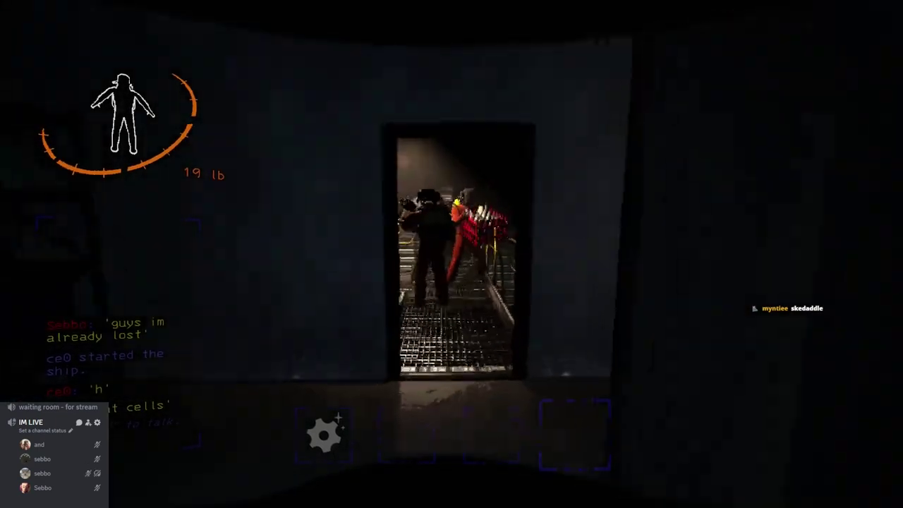
# - Pass through the doorway and join the crew on the catwalk
pyautogui.press('w')
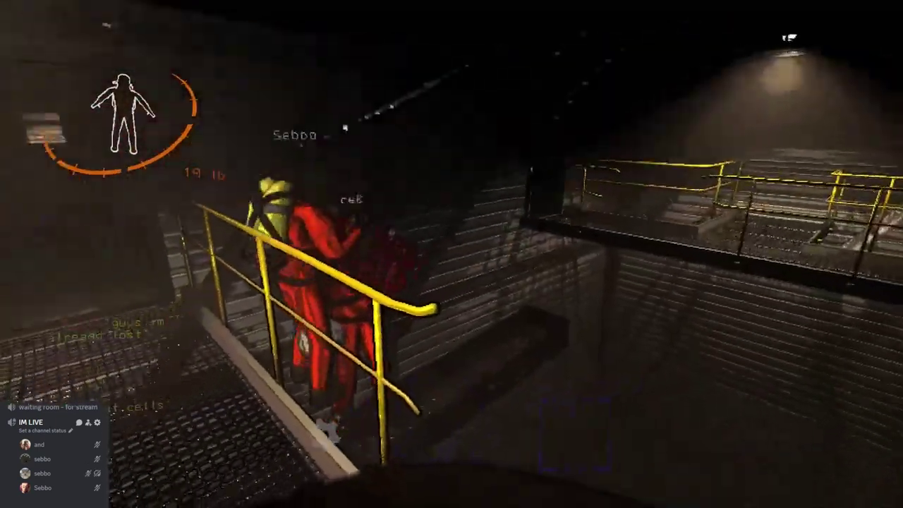
pyautogui.press('w')
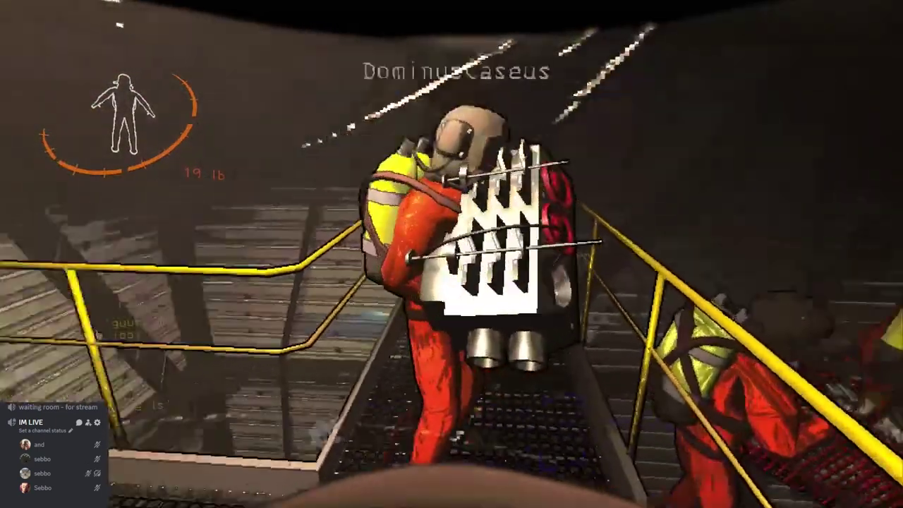
pyautogui.press('w')
pyautogui.press('e')
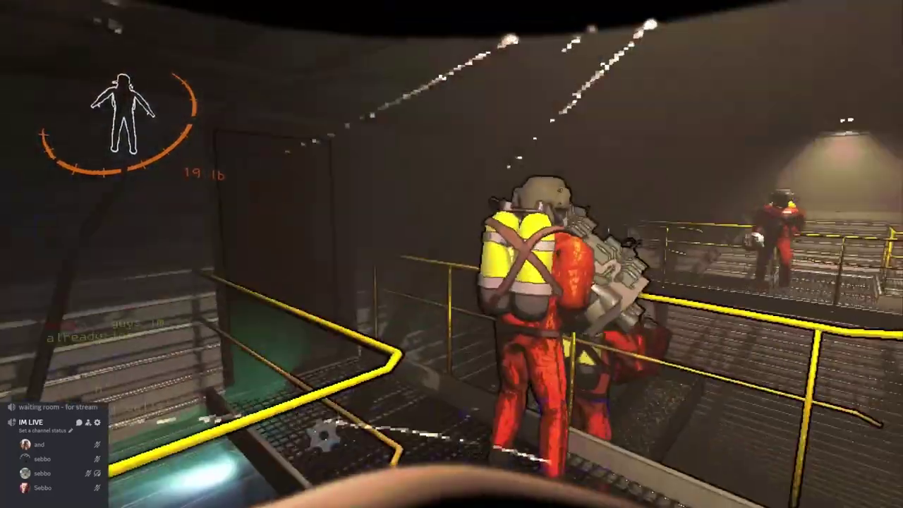
pyautogui.press('w')
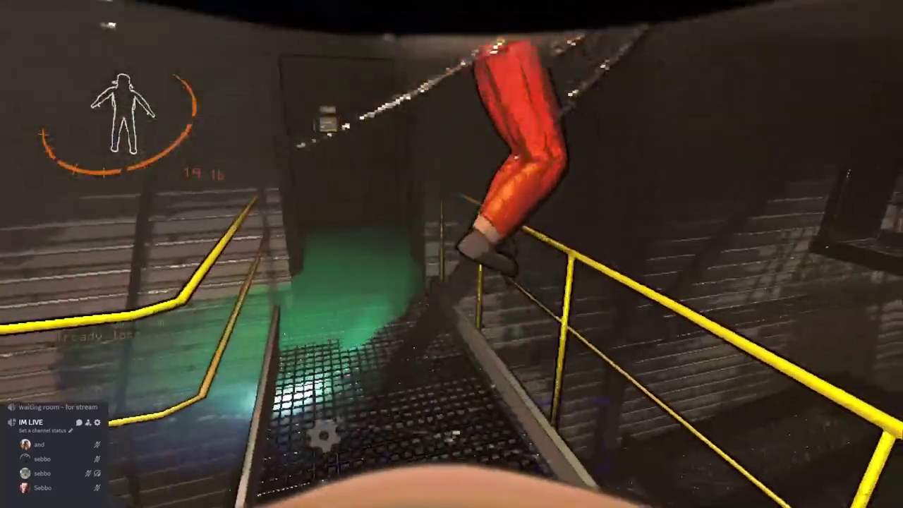
pyautogui.press('w')
pyautogui.press('w')
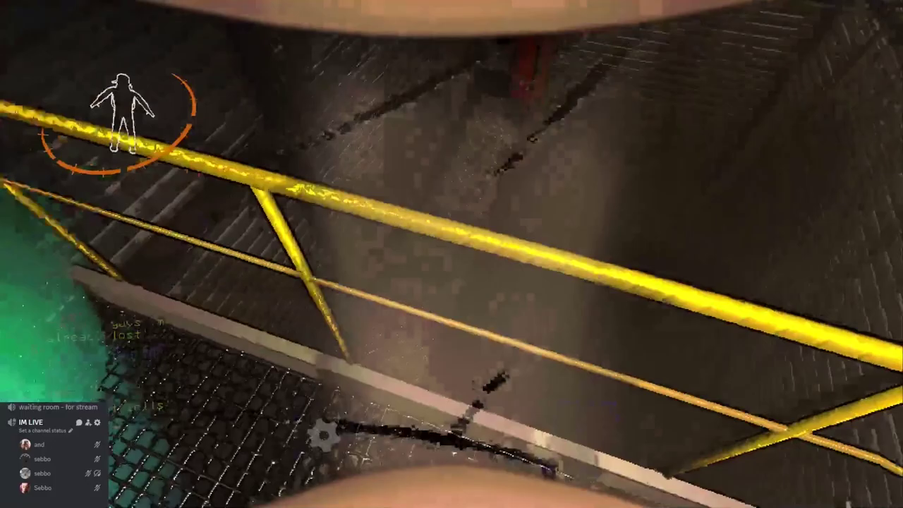
# - Jump the railing to the lower catwalk and look over the green-lit area and red cart
pyautogui.press('space')
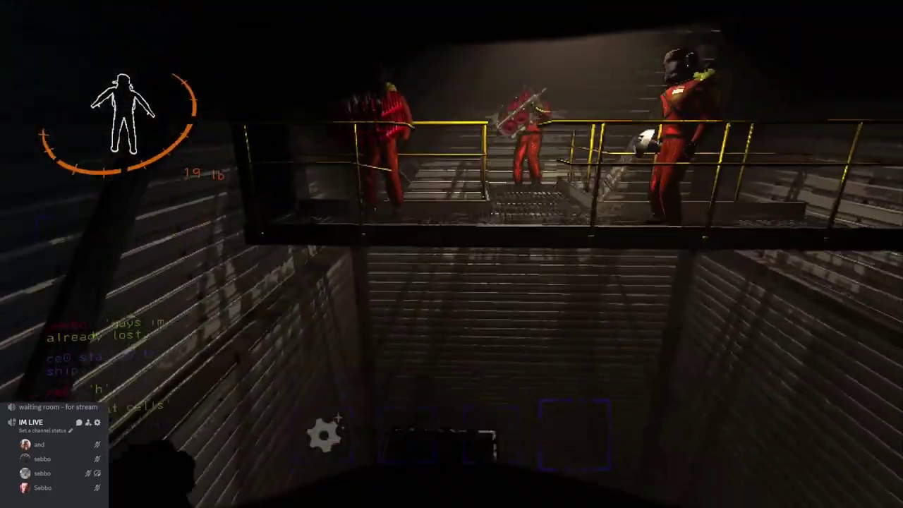
pyautogui.press('w')
pyautogui.press('w')
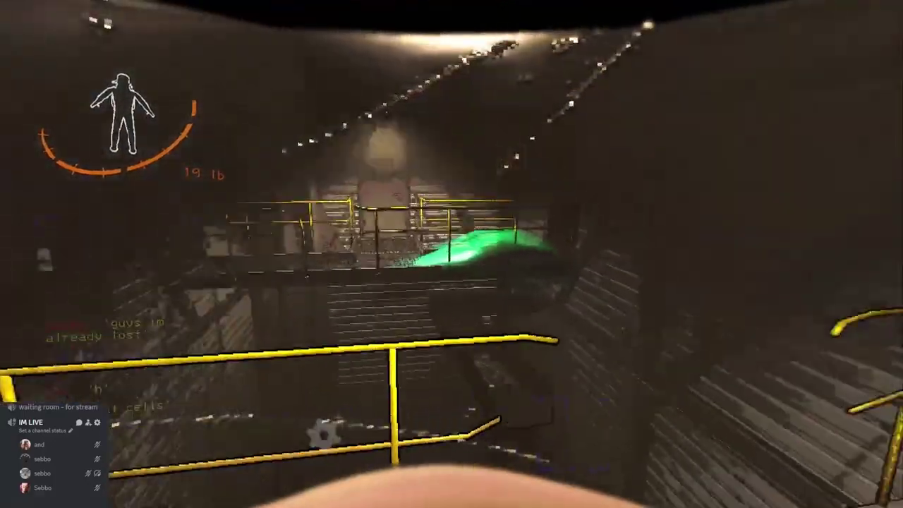
pyautogui.press('w')
pyautogui.press('w')
pyautogui.press('w')
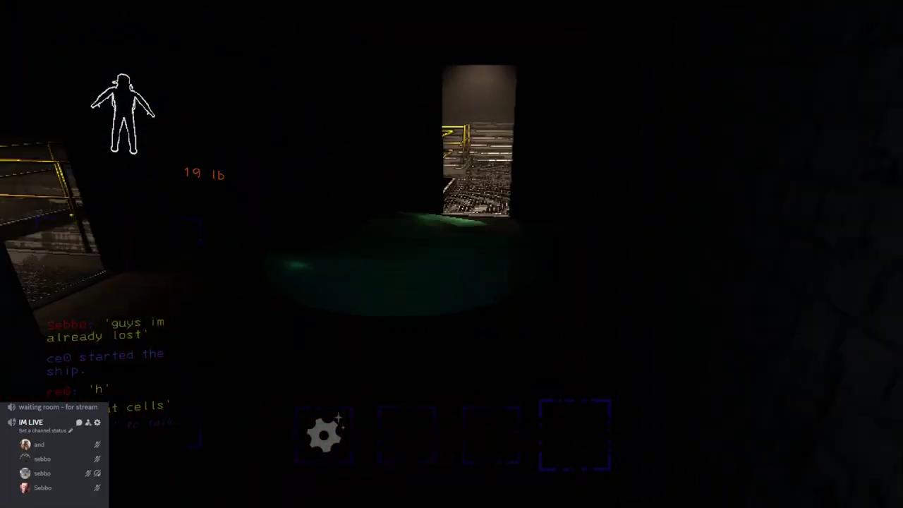
pyautogui.press('w')
pyautogui.press('w')
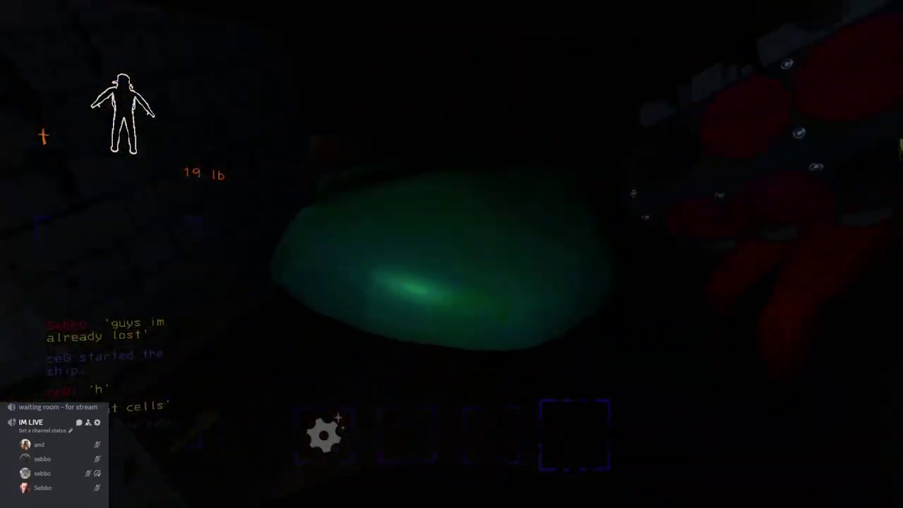
pyautogui.press('w')
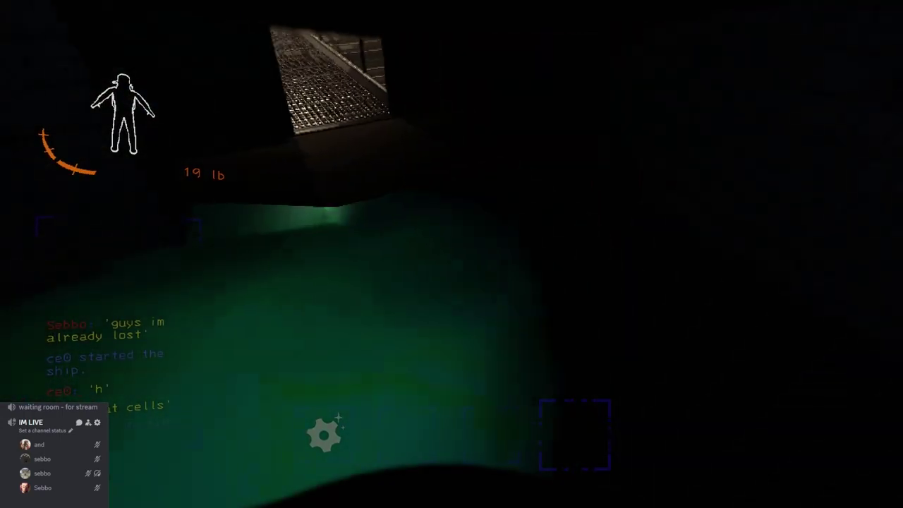
pyautogui.press('w')
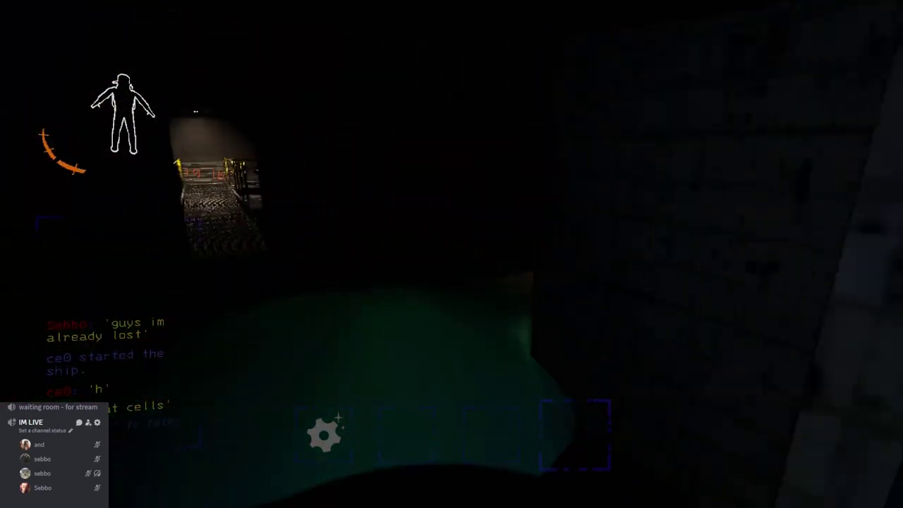
pyautogui.press('w')
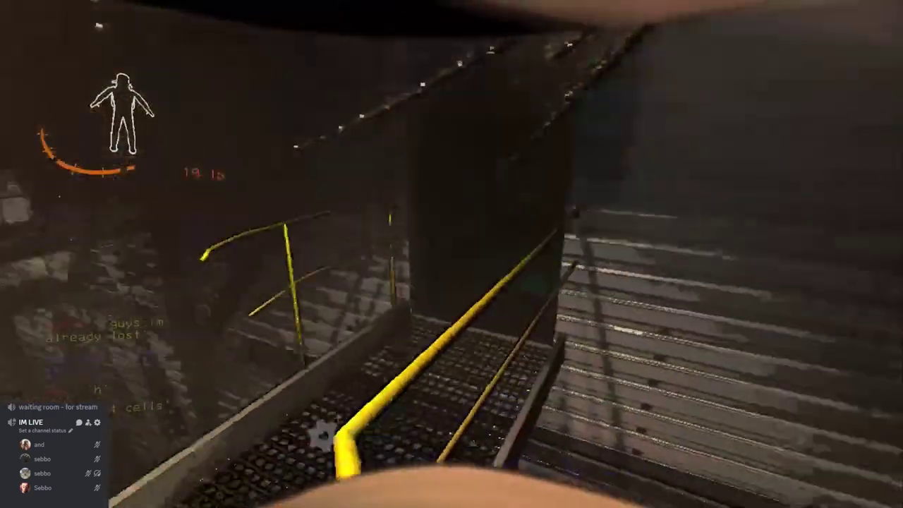
# - Circle the stairwell, drop to the catwalk below, and reach the doorway with the bottles
pyautogui.press('w')
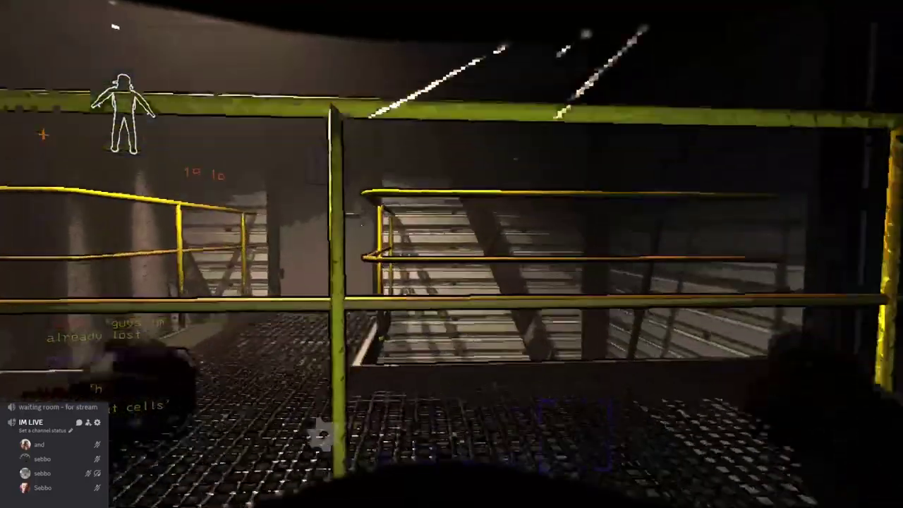
pyautogui.press('w')
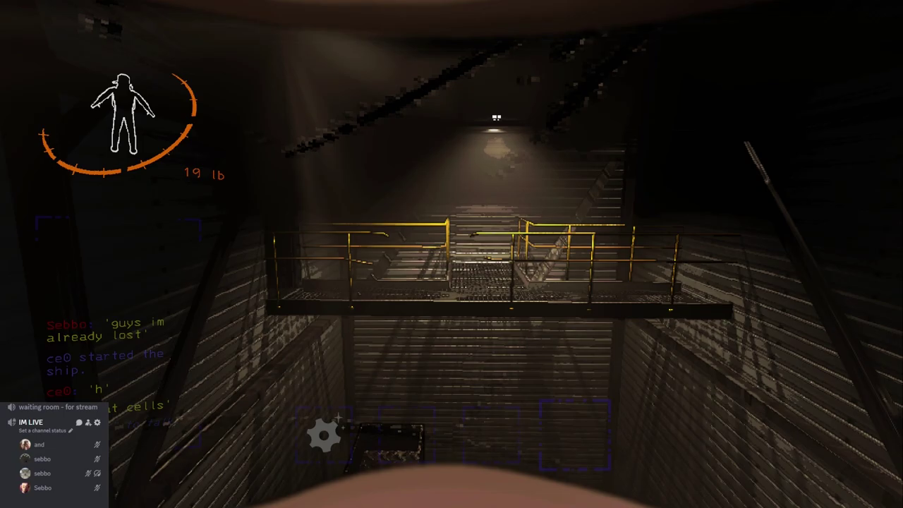
pyautogui.press('w')
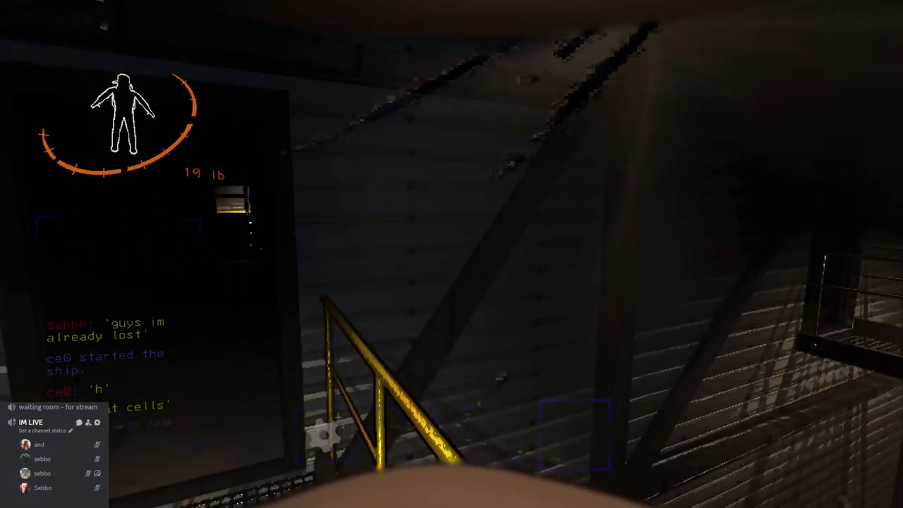
pyautogui.press('w')
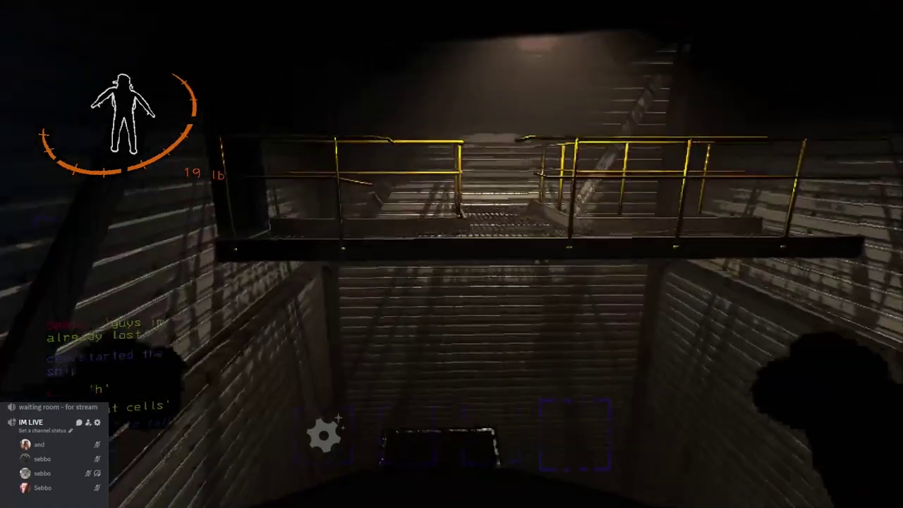
pyautogui.press('w')
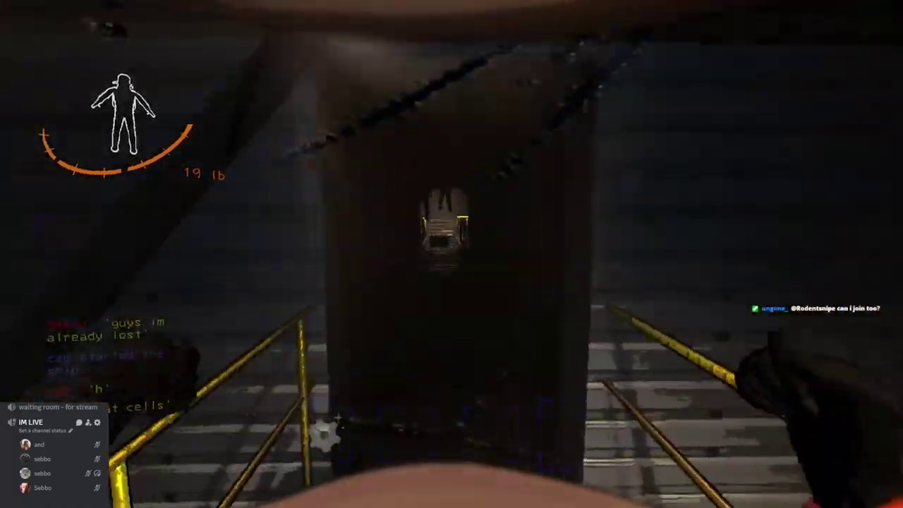
pyautogui.press('w')
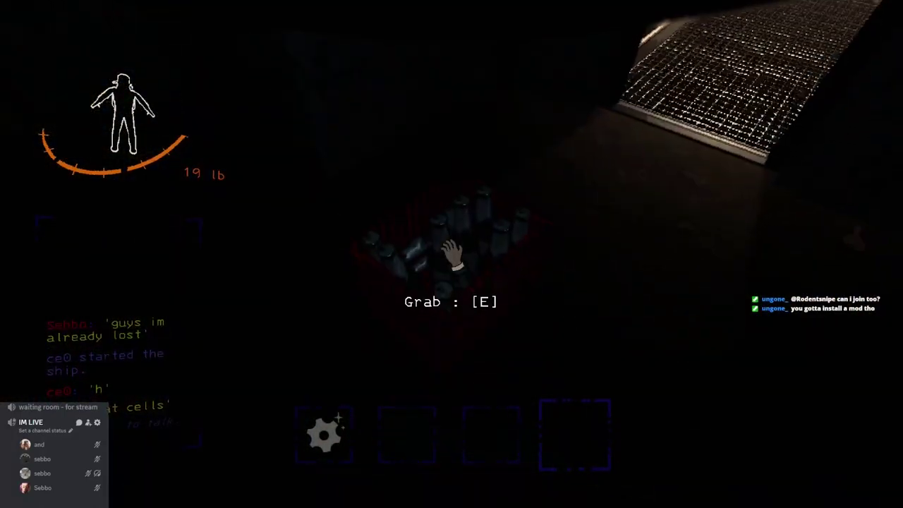
# - Pick up the box of bottles and carry it through the corridor
pyautogui.press('e')
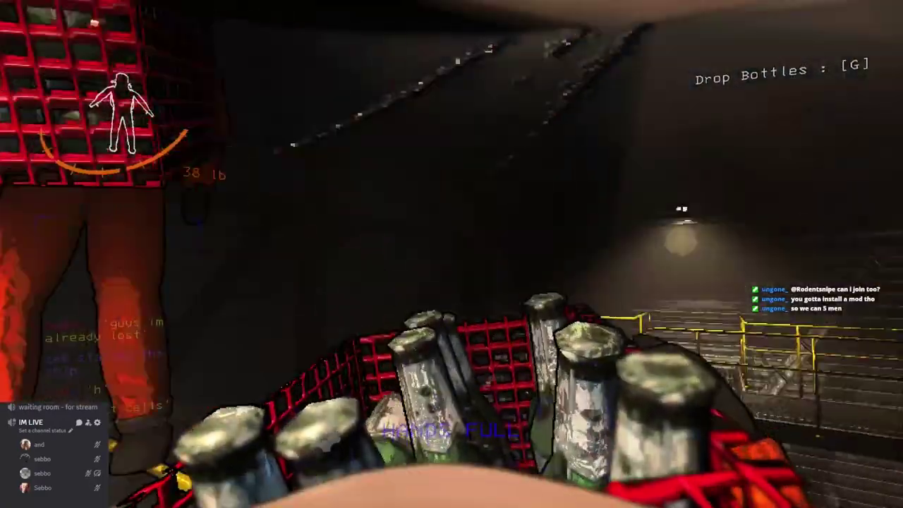
pyautogui.press('w')
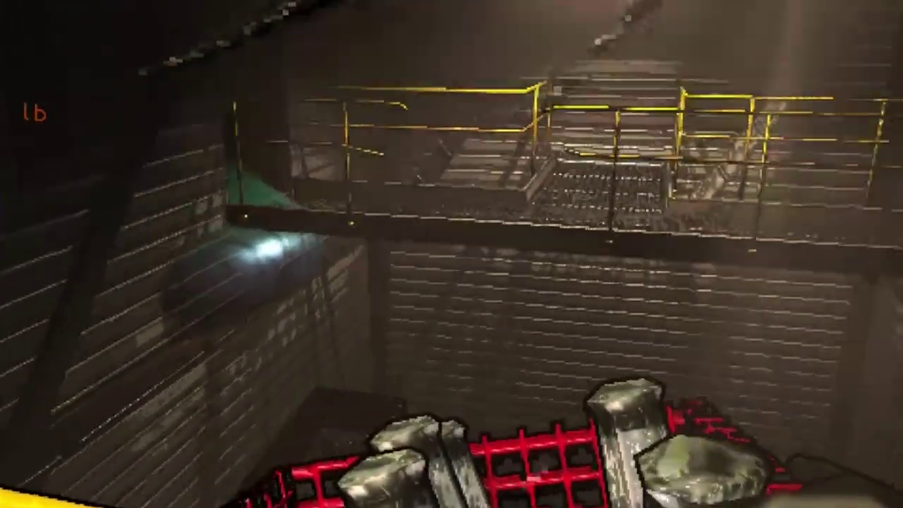
pyautogui.press('w')
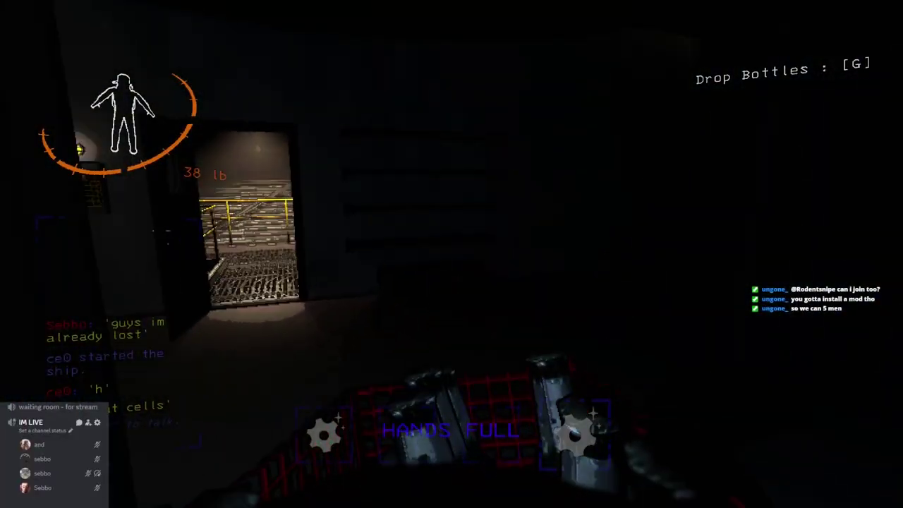
# - Walk out into the stormy night and drop the metal bottles at the static-charge warning
pyautogui.press('w')
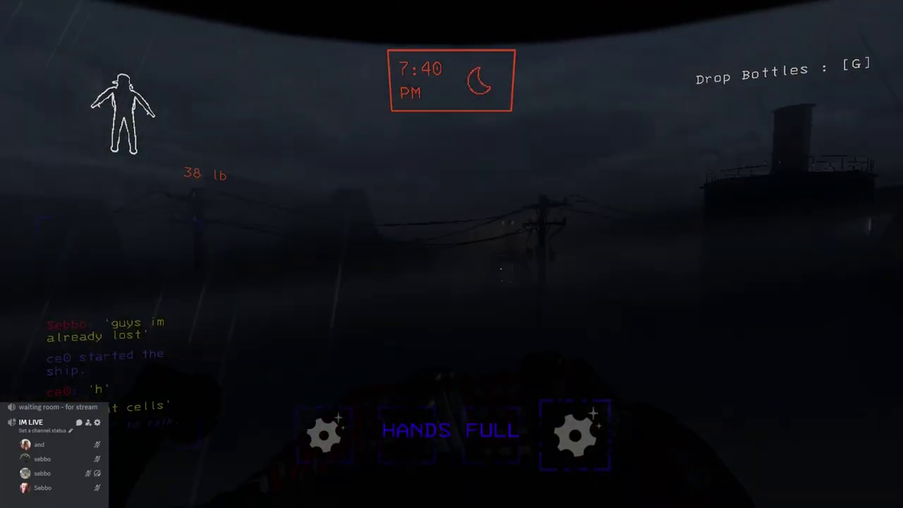
pyautogui.press('w')
pyautogui.press('w')
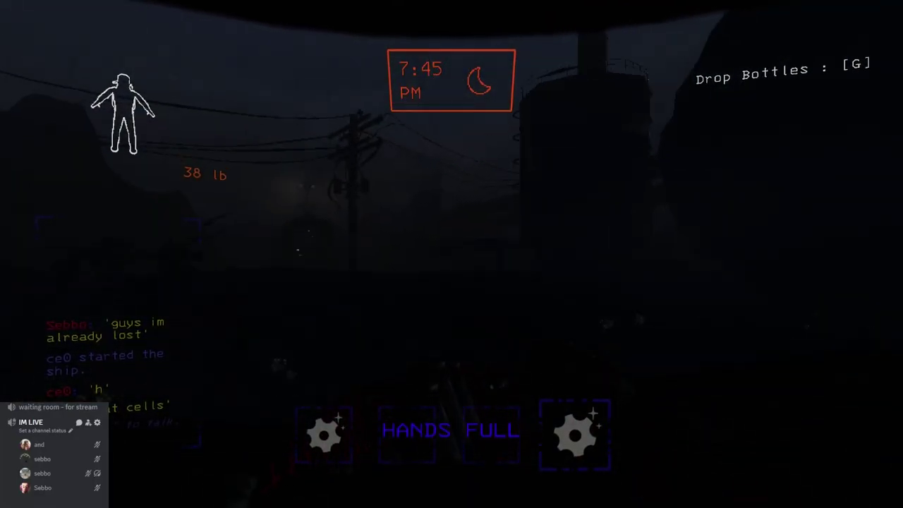
pyautogui.press('w')
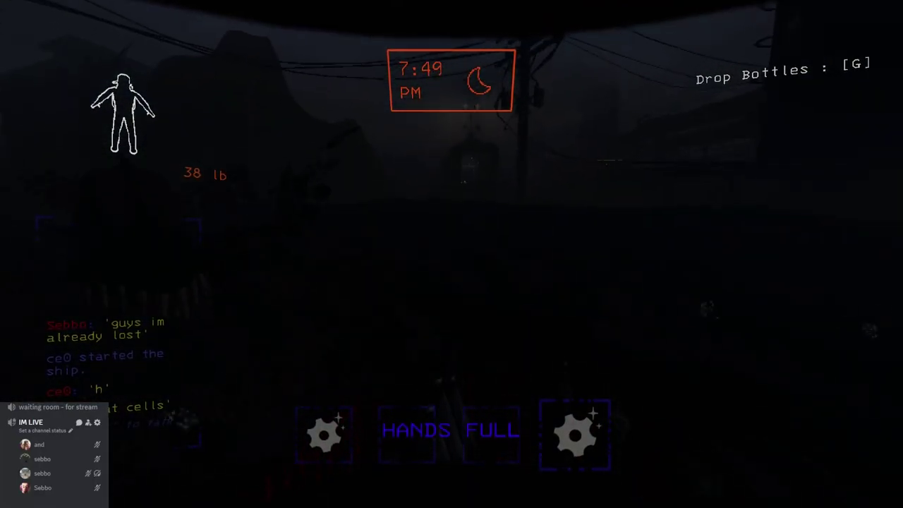
pyautogui.press('w')
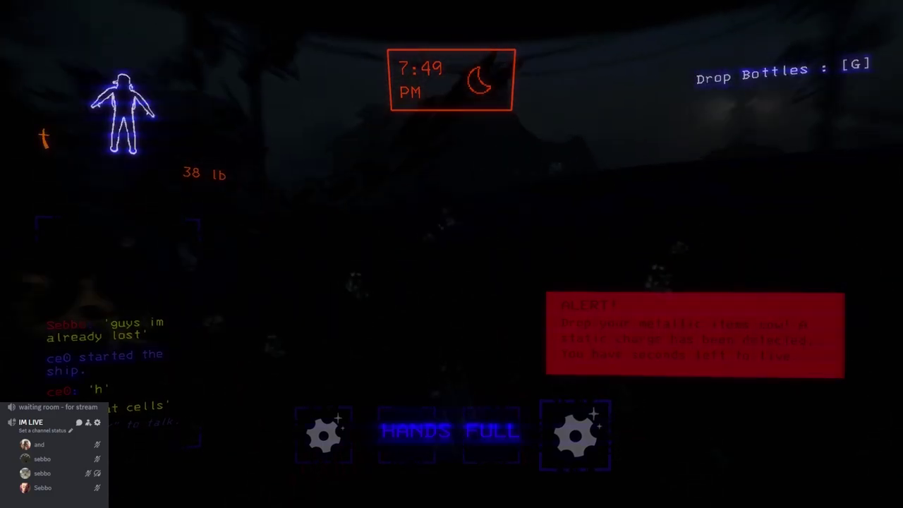
pyautogui.press('w')
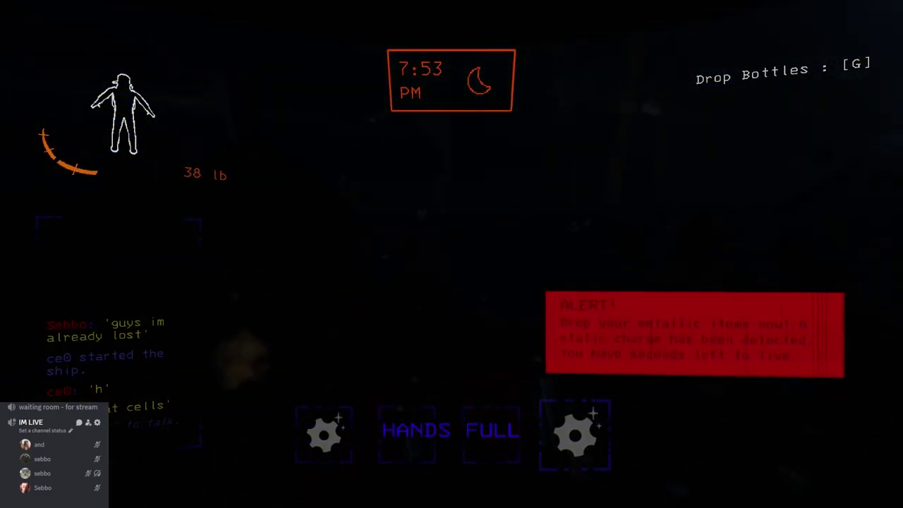
pyautogui.press('w')
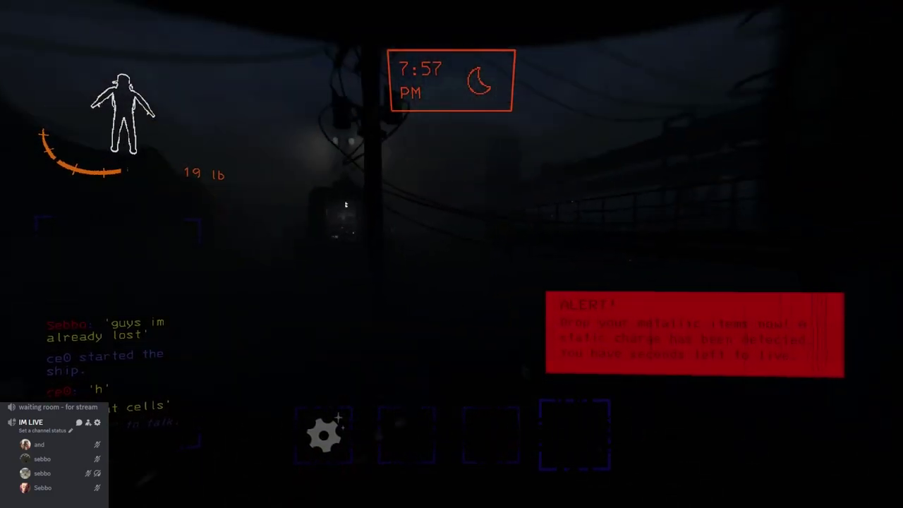
pyautogui.press('w')
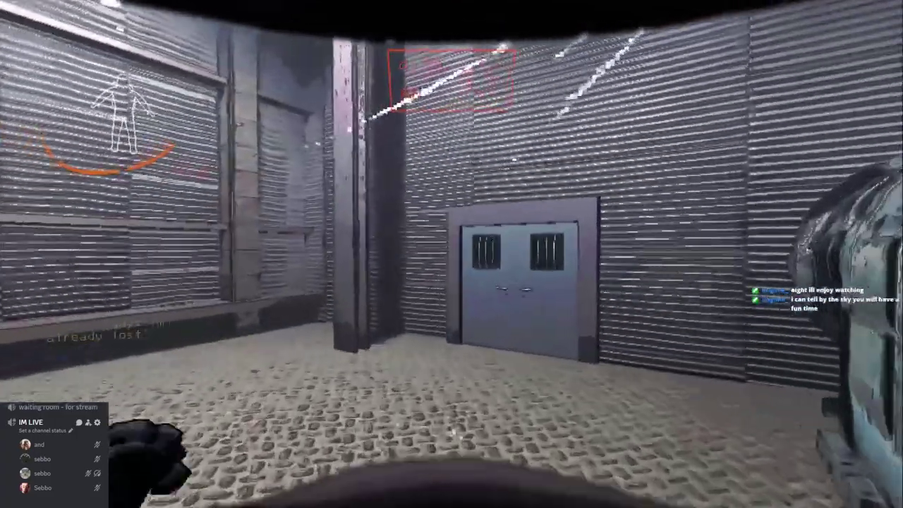
# - Enter through the double doors, exit again, and look around the crewmates and generator
pyautogui.press('w')
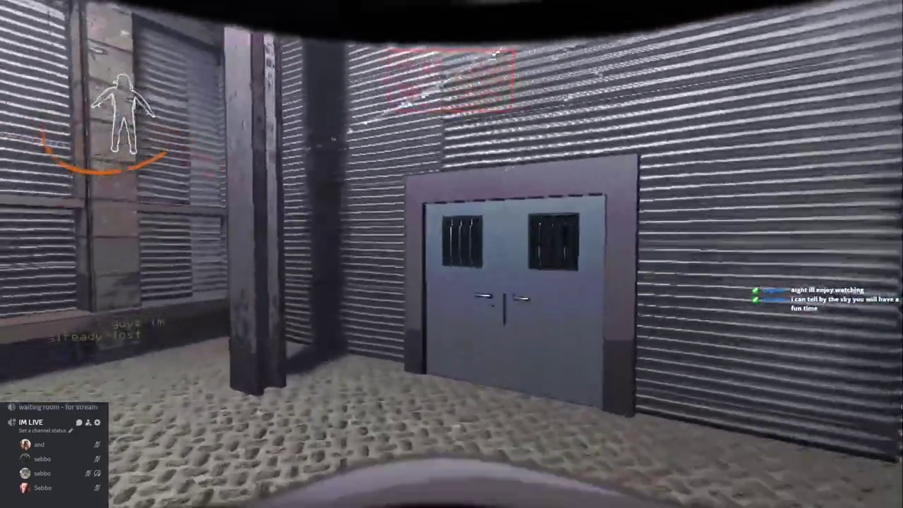
pyautogui.press('e')
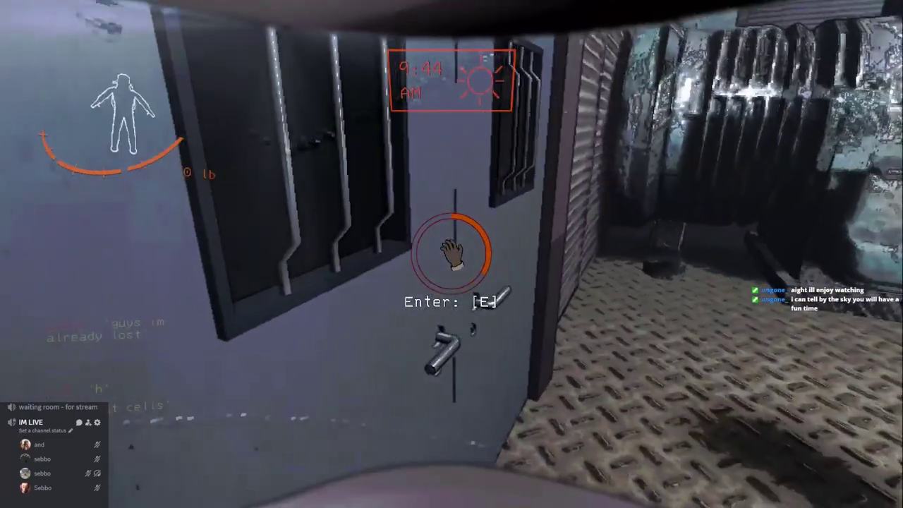
pyautogui.press('w')
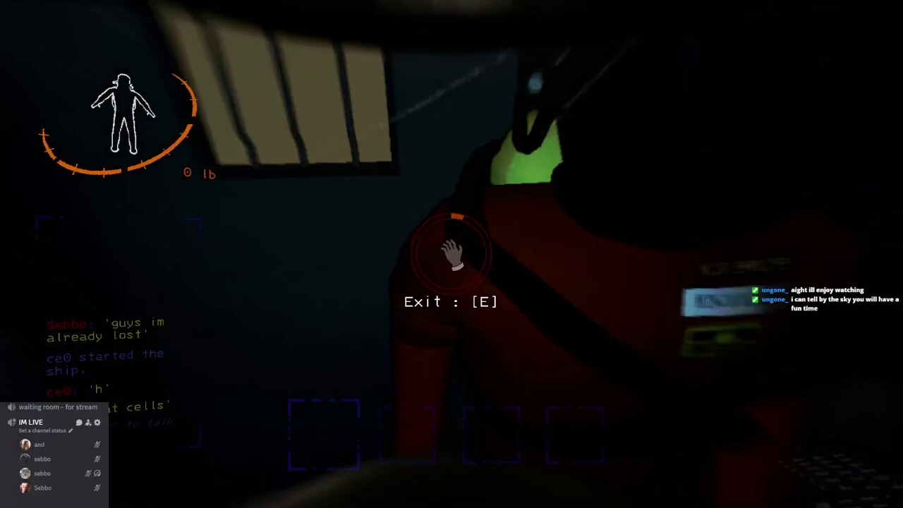
pyautogui.press('e')
pyautogui.press('w')
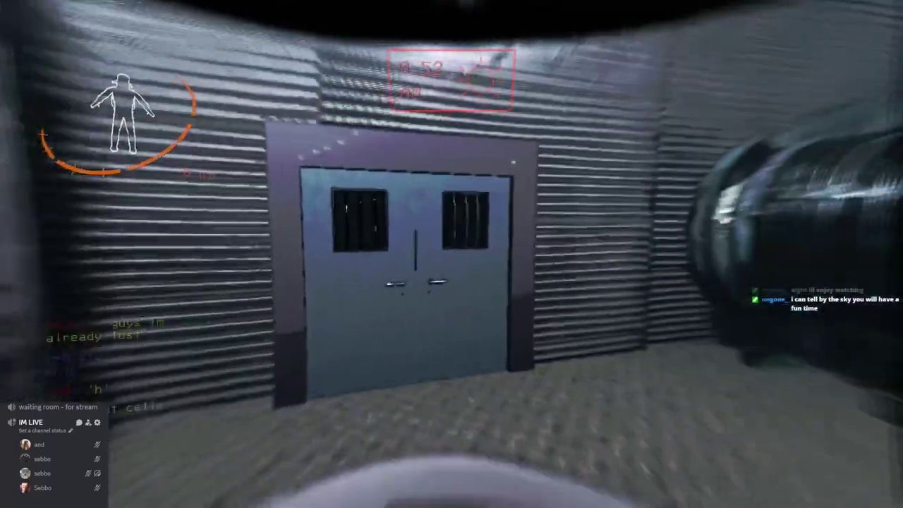
pyautogui.press('w')
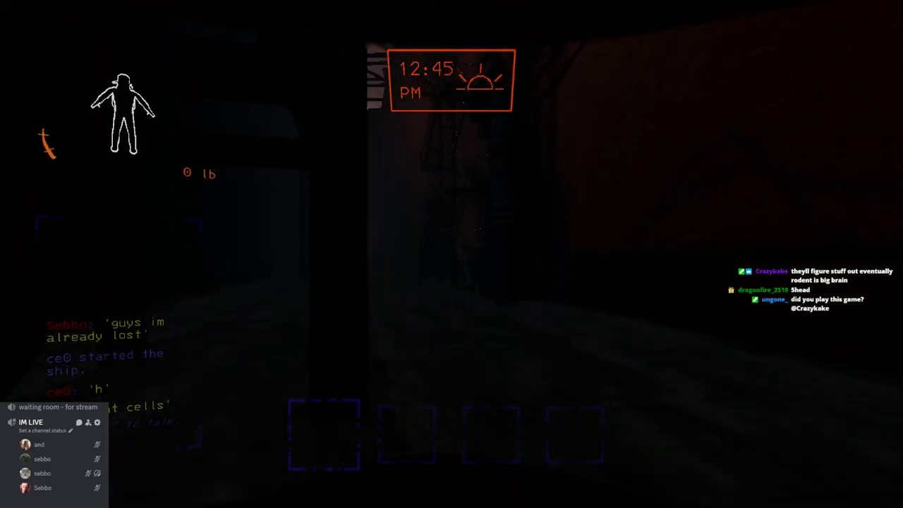
# - Head down the dark stairs and search the crate-lined storage room until killed
pyautogui.press('w')
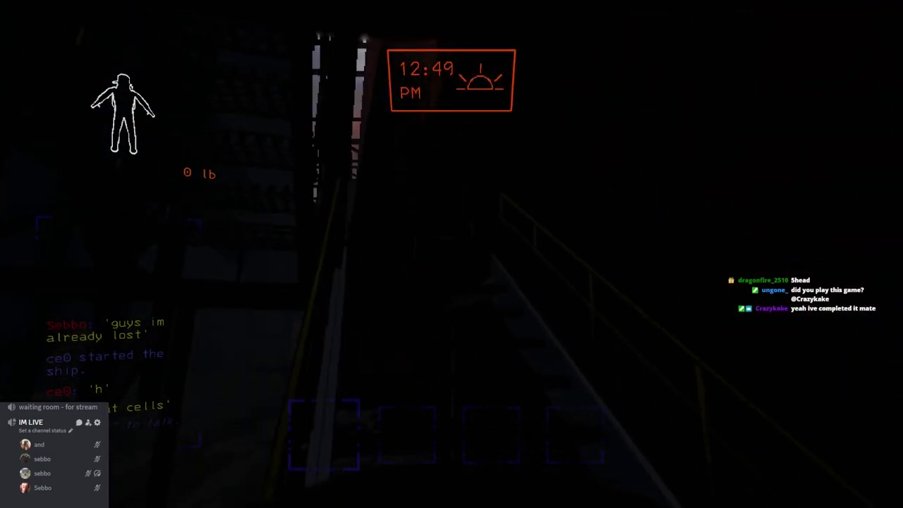
pyautogui.press('w')
pyautogui.press('e')
pyautogui.press('w')
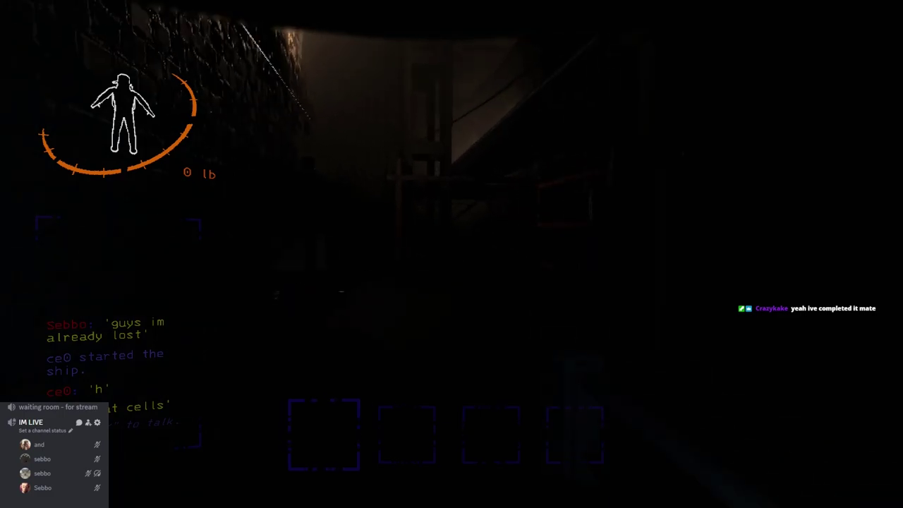
pyautogui.press('w')
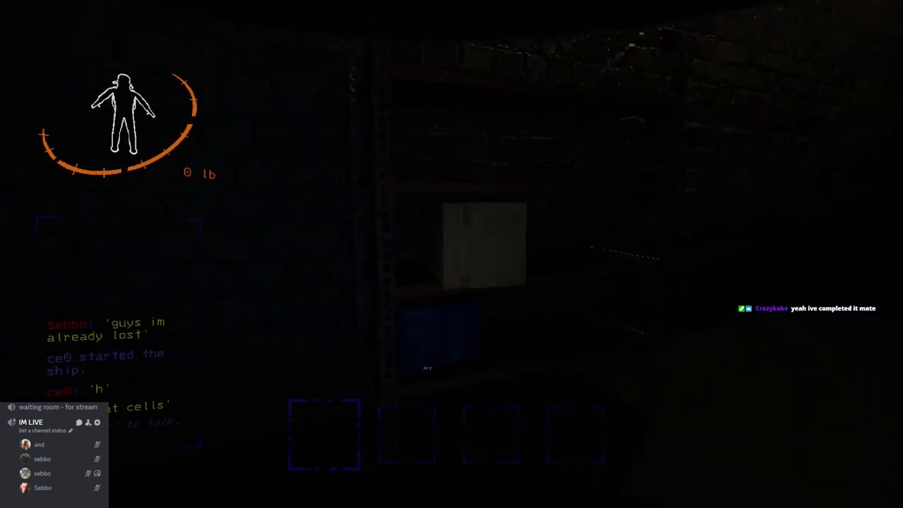
pyautogui.press('w')
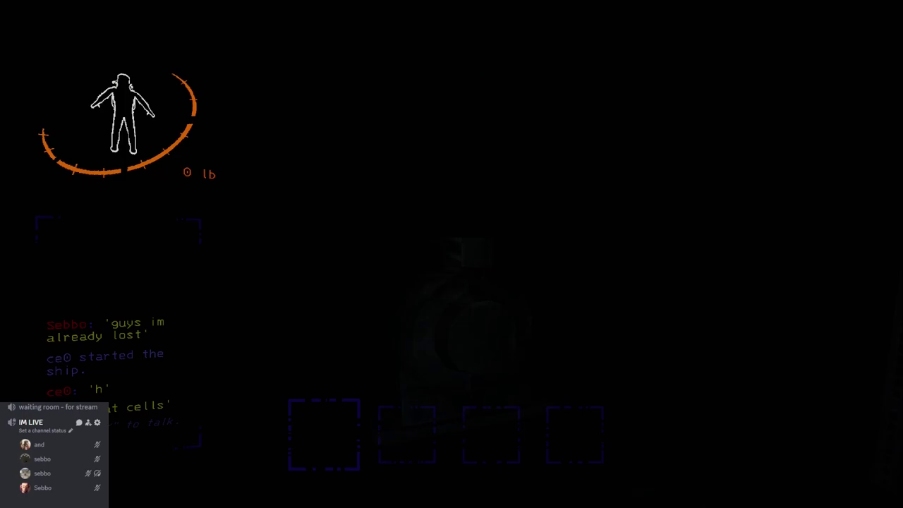
pyautogui.press('w')
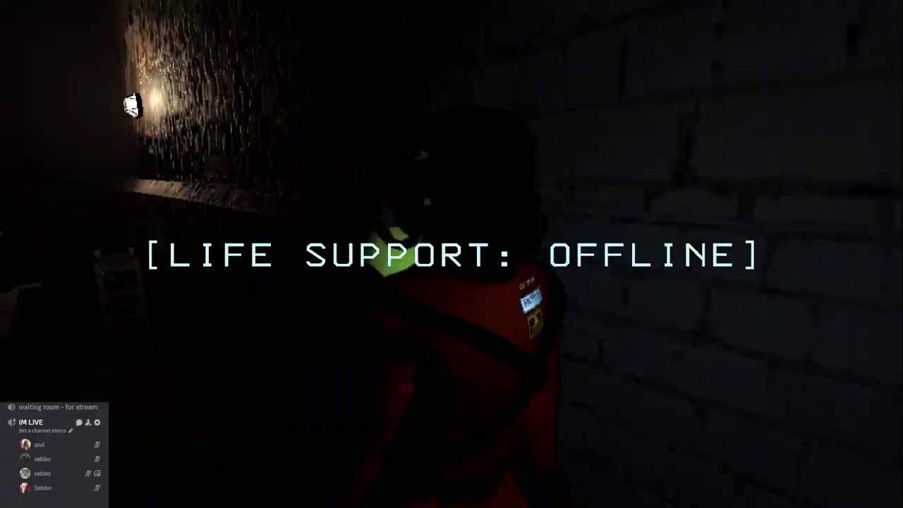
# - Cycle the spectator view from ce0 over to DominusCaseus
pyautogui.click(124, 112)
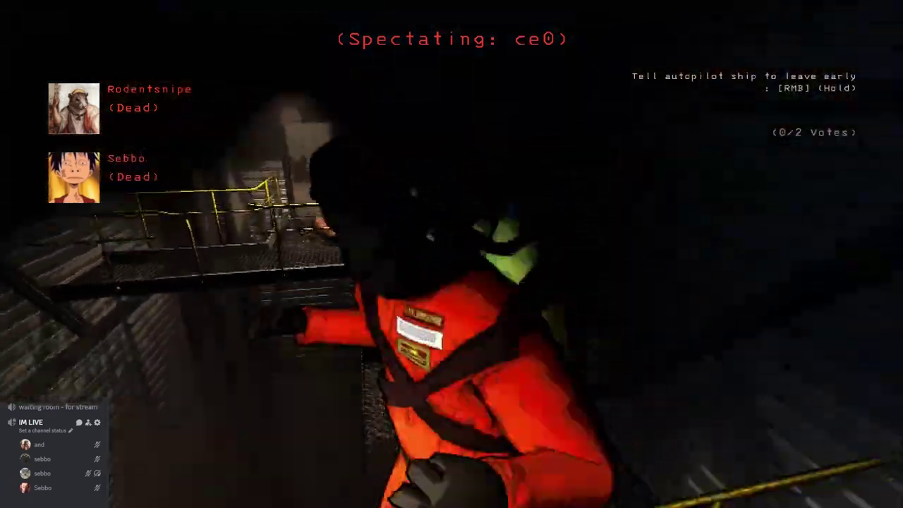
pyautogui.click(451, 254)
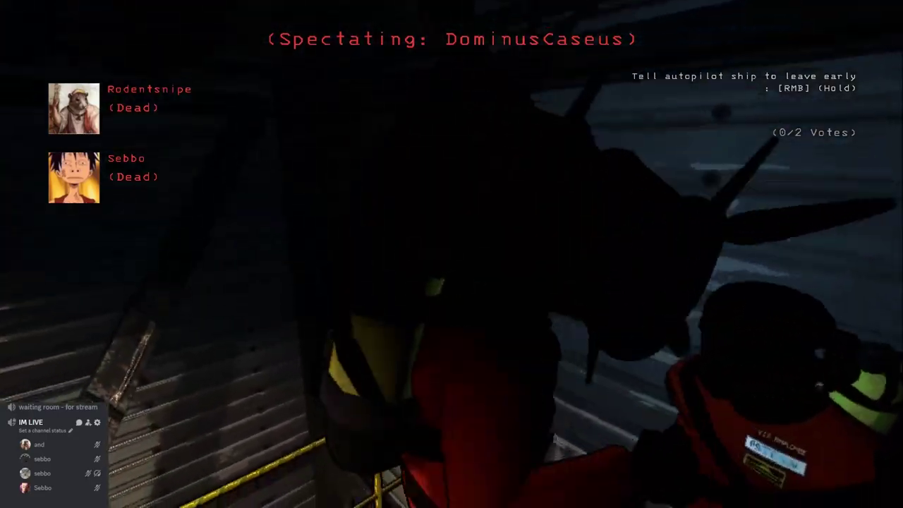
# - Spectate ce0 until the round ends and the new day starts with a flashlight
pyautogui.click(451, 254)
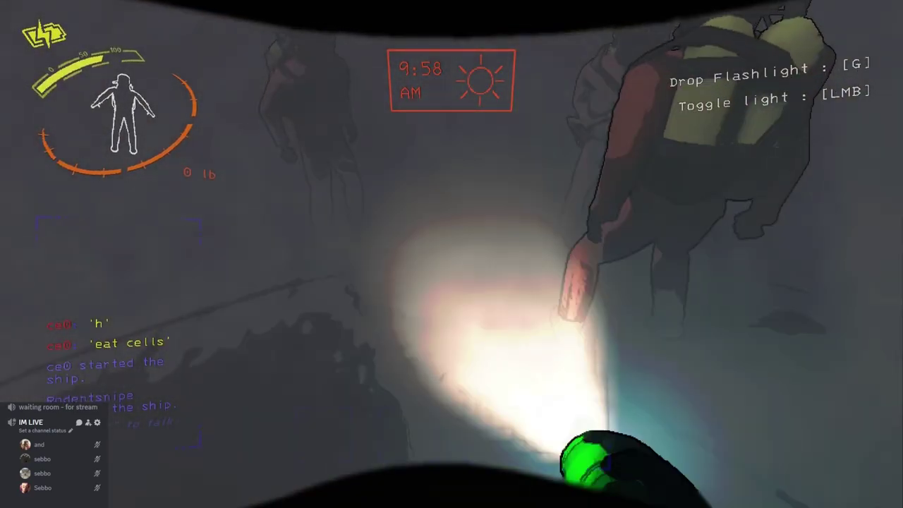
# - Drop the flashlight, pick it back up, and switch it on
pyautogui.press('g')
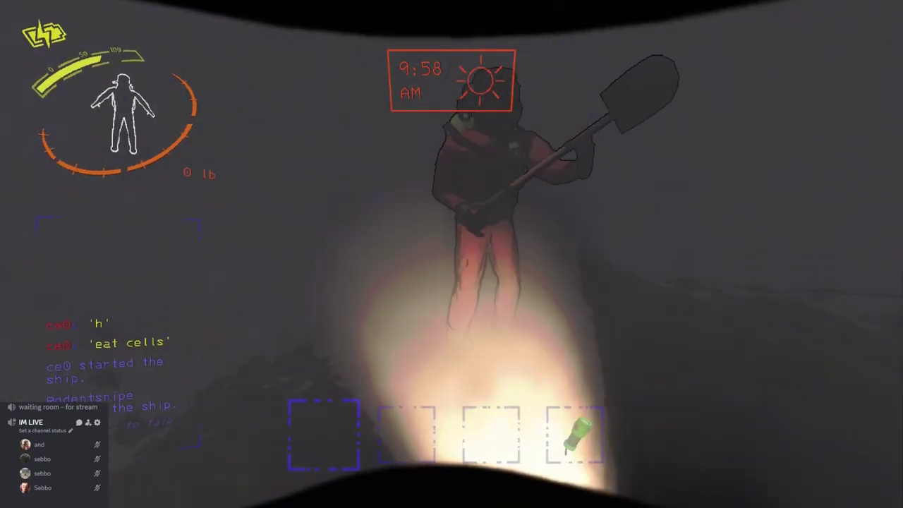
pyautogui.press('e')
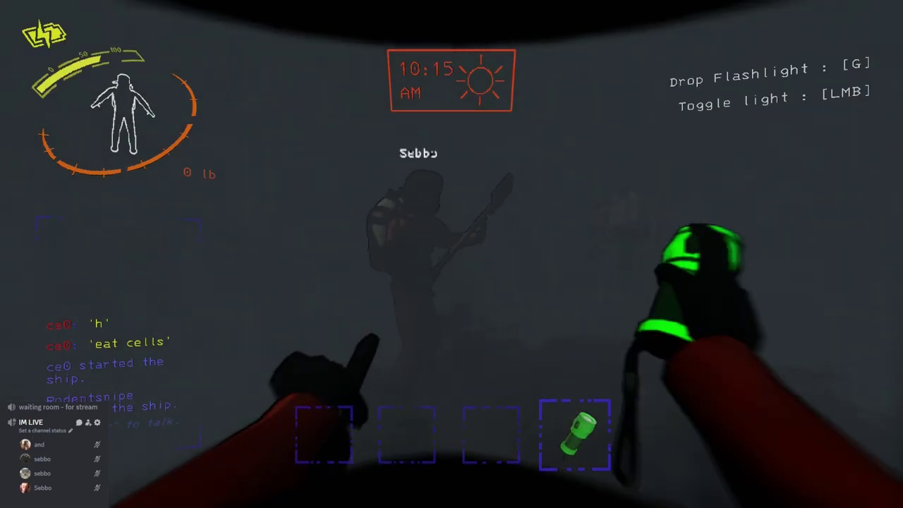
pyautogui.click(451, 254)
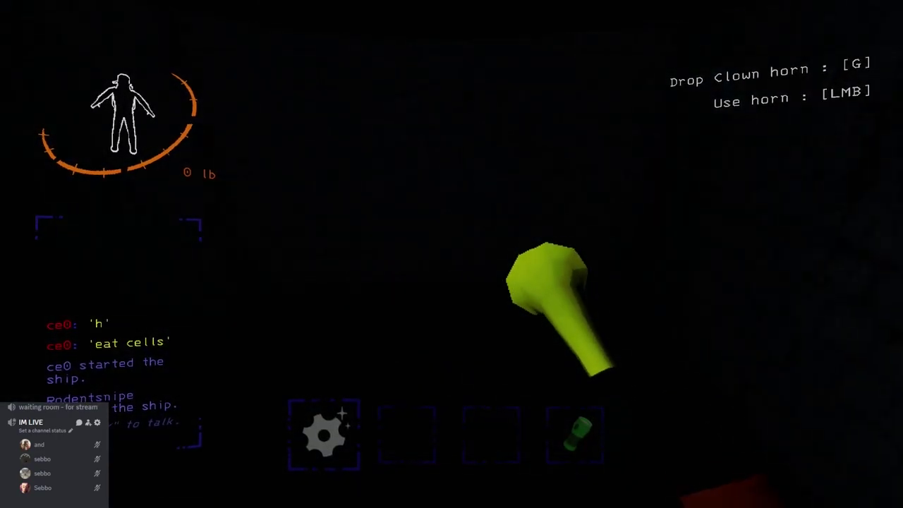
# - Open the door and follow the shovel-carrying crewmate into the lit brick corridor, clown horn in hand
pyautogui.press('e')
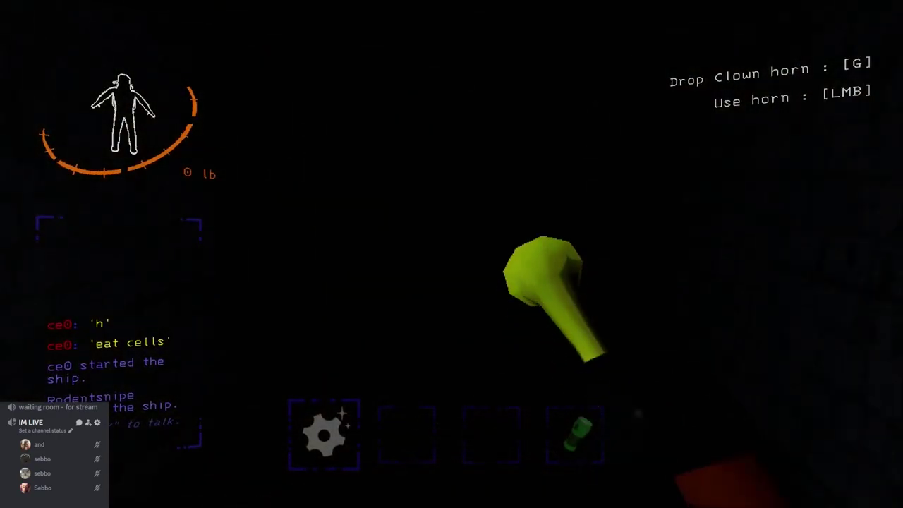
pyautogui.press('w')
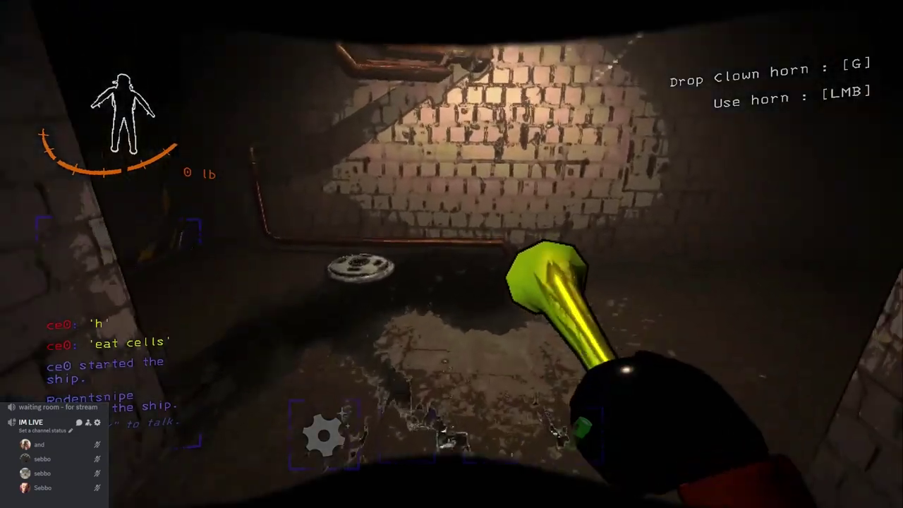
pyautogui.press('w')
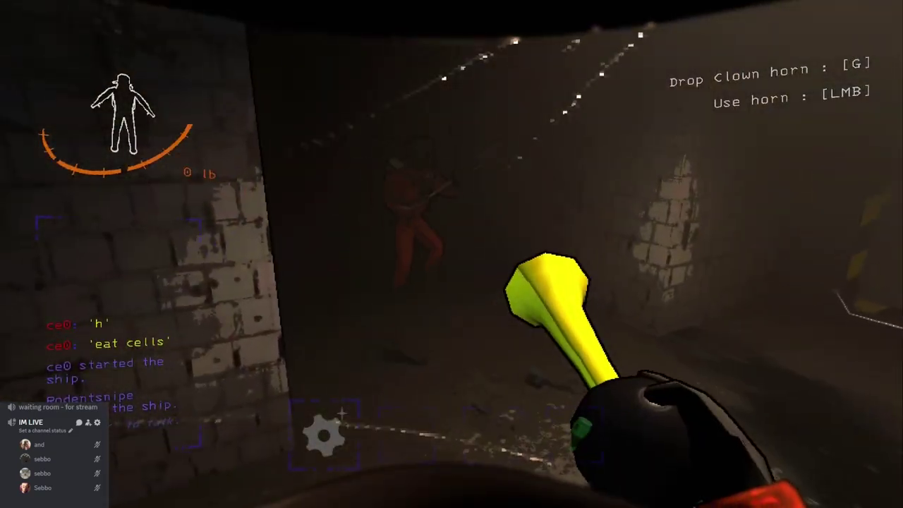
pyautogui.press('w')
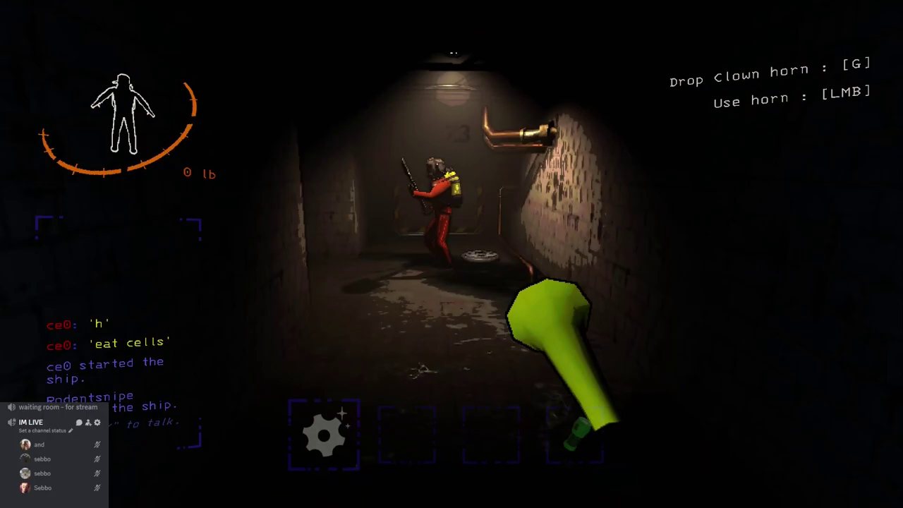